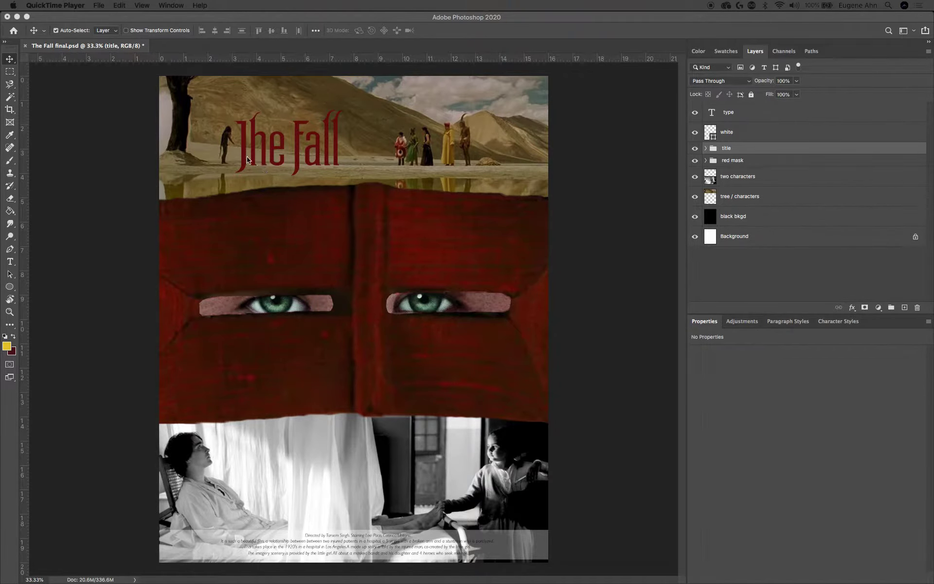
# Expand the title group, scroll to the E letter layer, toggle its visibility and select it
pyautogui.click(706, 149)
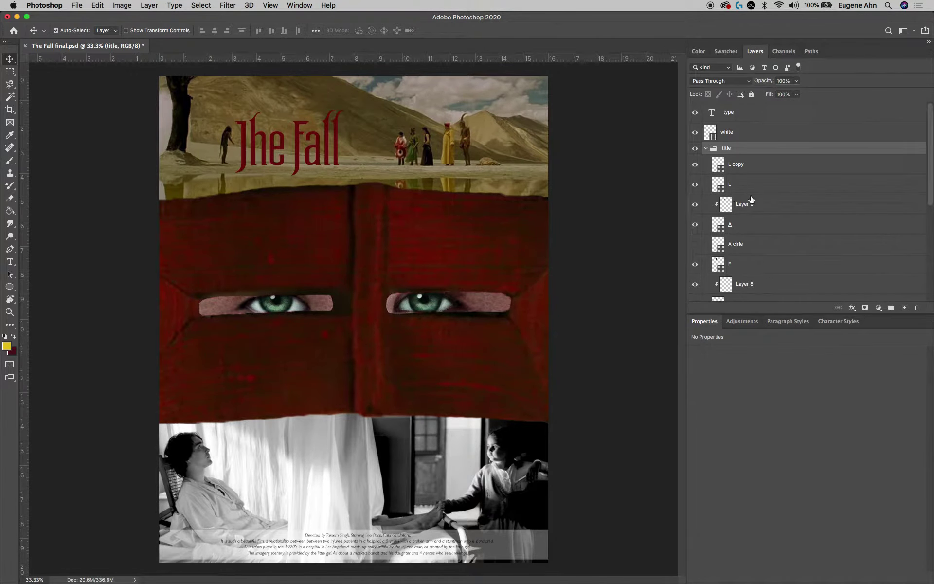
pyautogui.scroll(-1, 748, 208)
pyautogui.scroll(-4, 748, 208)
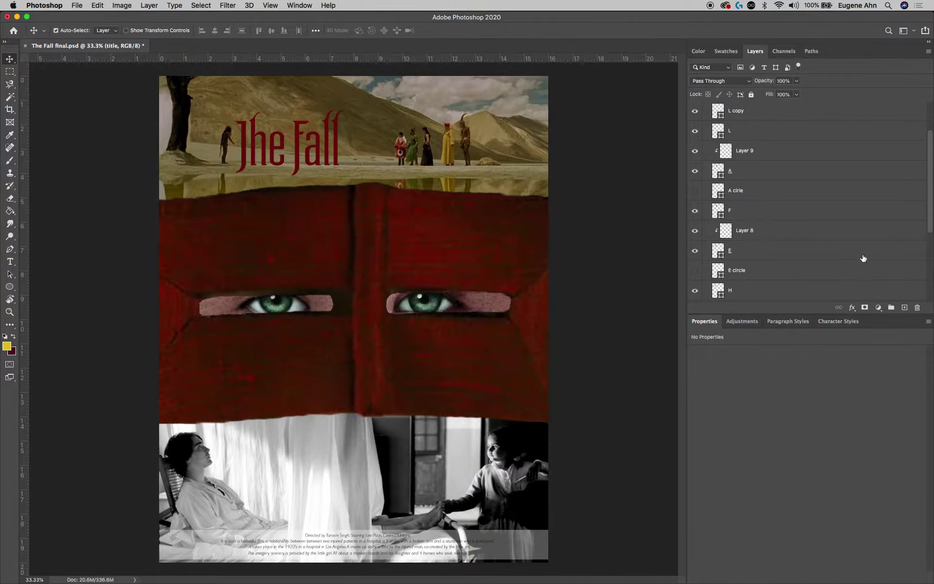
pyautogui.scroll(-2, 782, 250)
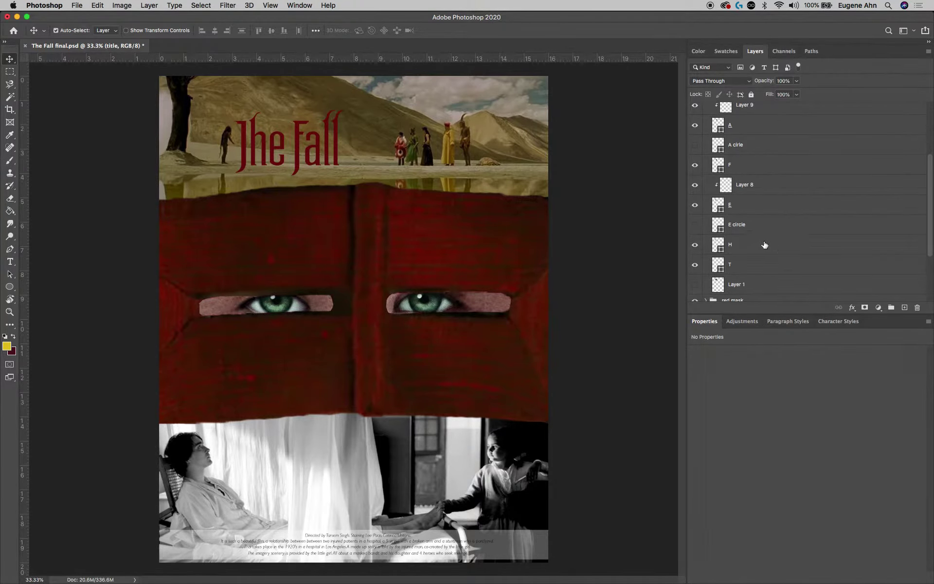
pyautogui.click(695, 206)
pyautogui.click(694, 206)
pyautogui.click(736, 208)
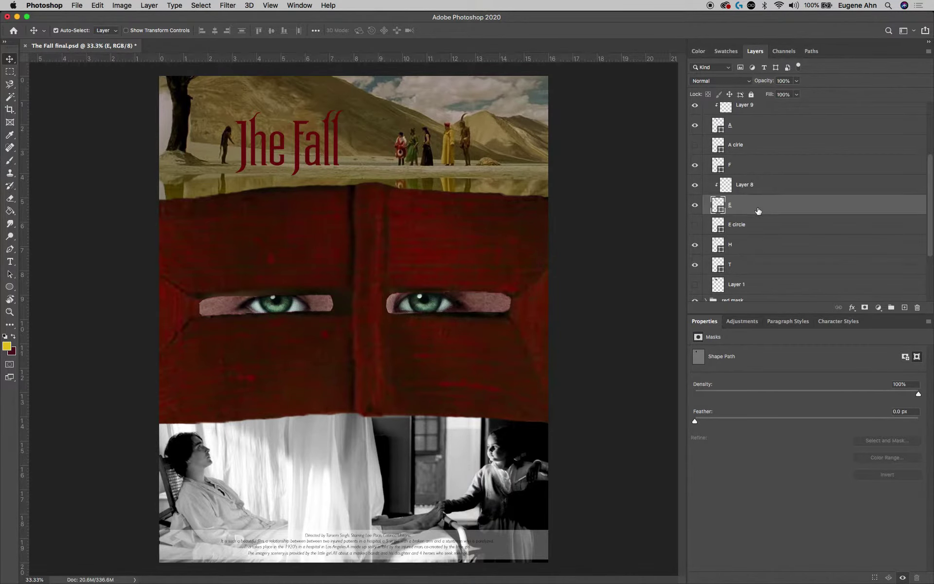
# Review the E Shape Path in the Paths panel, then select Layer 8 in Layers
pyautogui.click(813, 52)
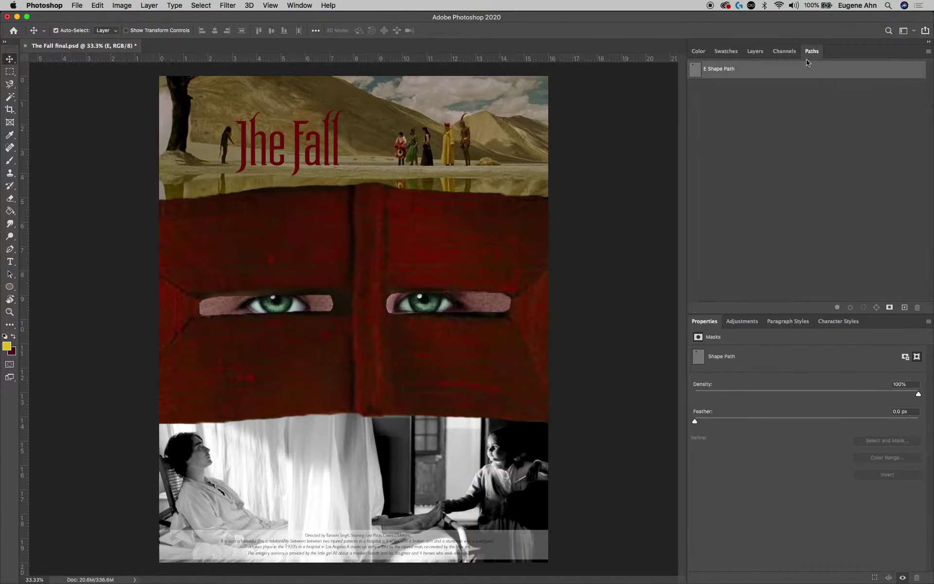
pyautogui.click(757, 54)
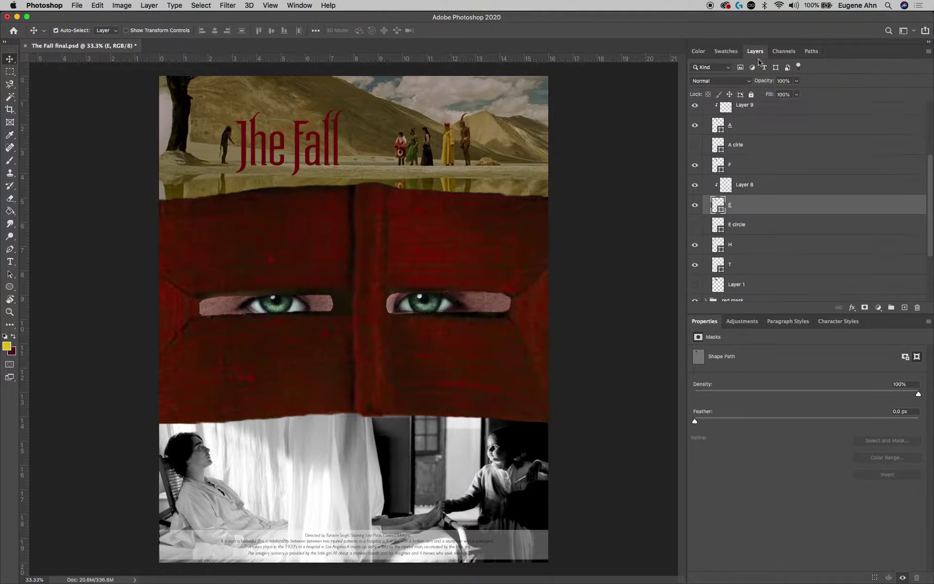
pyautogui.click(772, 189)
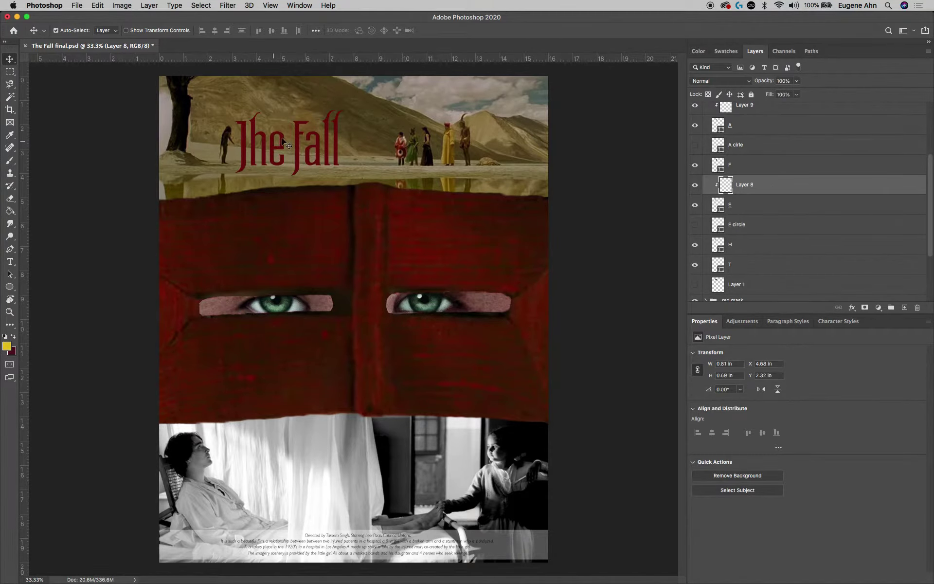
pyautogui.click(695, 186)
pyautogui.click(695, 185)
pyautogui.click(696, 185)
pyautogui.click(695, 186)
pyautogui.click(695, 185)
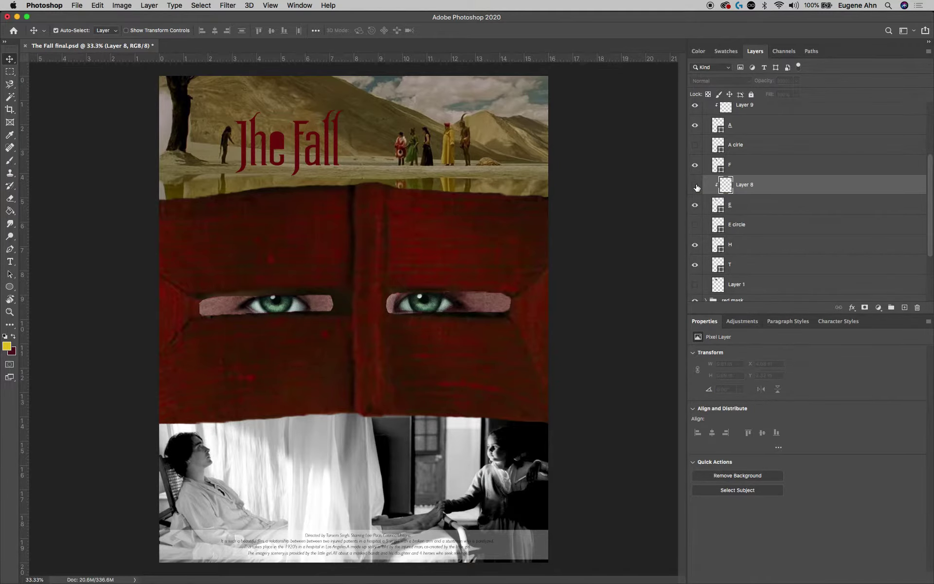
pyautogui.click(695, 185)
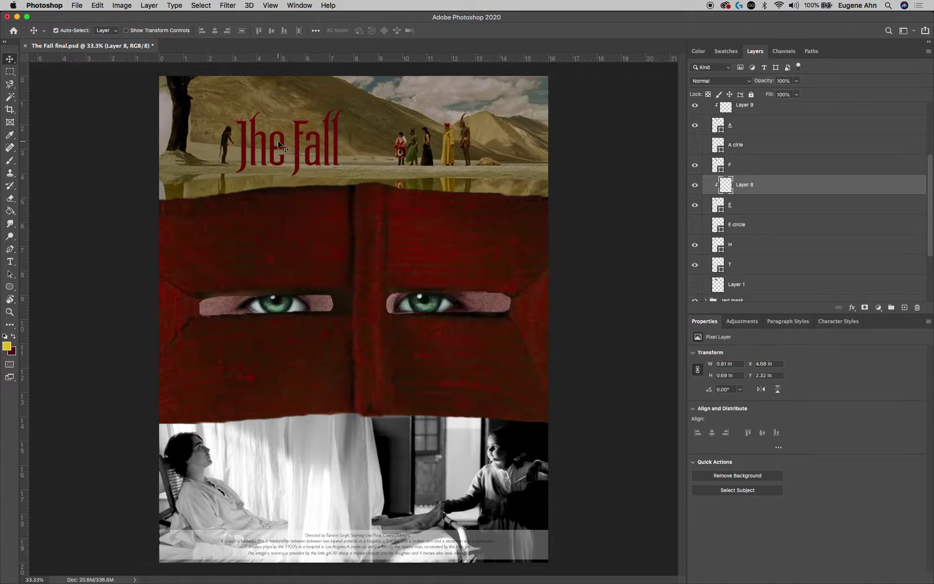
pyautogui.moveTo(279, 142)
pyautogui.mouseDown()
pyautogui.moveTo(282, 177)
pyautogui.moveTo(306, 194)
pyautogui.moveTo(275, 154)
pyautogui.moveTo(280, 146)
pyautogui.mouseUp()
pyautogui.press('super')
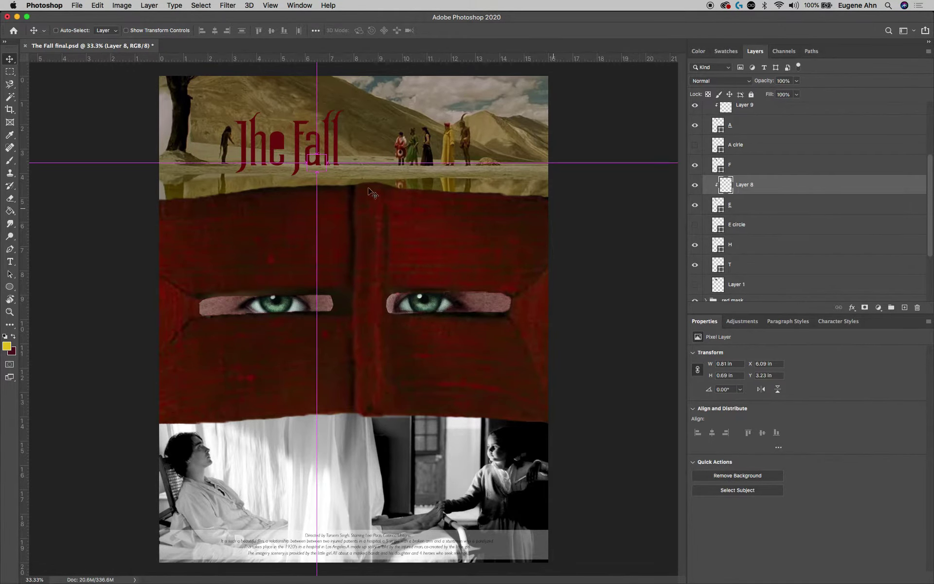
pyautogui.press('super+z')
pyautogui.press('super')
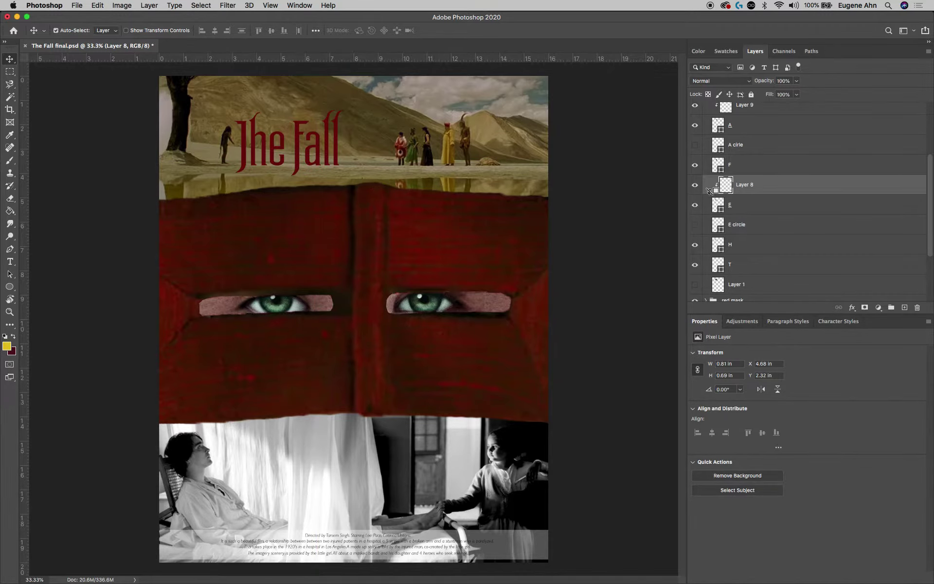
pyautogui.keyDown('alt'); pyautogui.click(710, 195); pyautogui.keyUp('alt')
pyautogui.moveTo(283, 149)
pyautogui.mouseDown()
pyautogui.moveTo(311, 217)
pyautogui.moveTo(383, 265)
pyautogui.moveTo(445, 243)
pyautogui.moveTo(428, 333)
pyautogui.moveTo(347, 384)
pyautogui.moveTo(408, 481)
pyautogui.moveTo(396, 462)
pyautogui.moveTo(334, 462)
pyautogui.moveTo(509, 454)
pyautogui.moveTo(506, 445)
pyautogui.moveTo(313, 459)
pyautogui.moveTo(291, 151)
pyautogui.mouseUp()
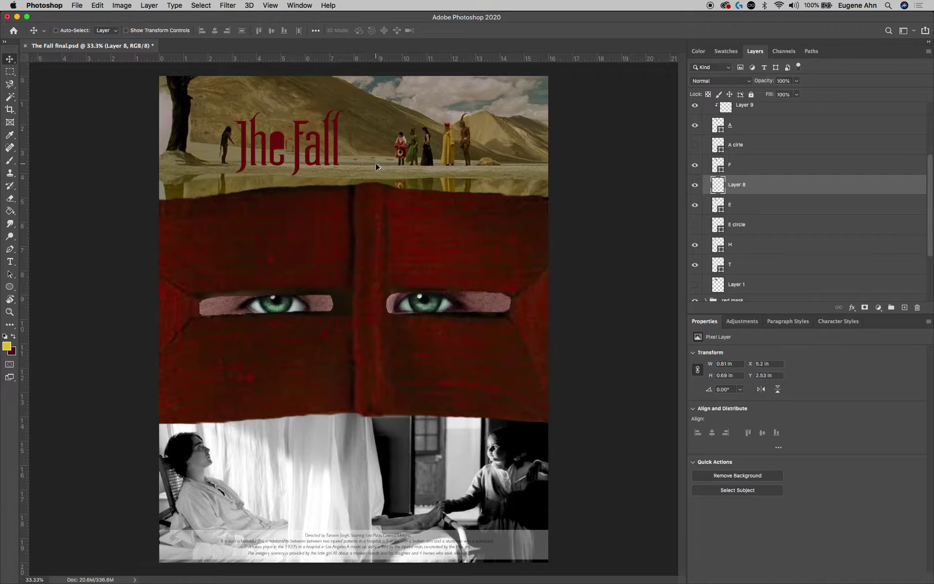
pyautogui.press('super+z')
# Clip Layer 8 to E, select both, and drag the e and circle right and back
pyautogui.keyDown('alt'); pyautogui.click(707, 196); pyautogui.keyUp('alt')
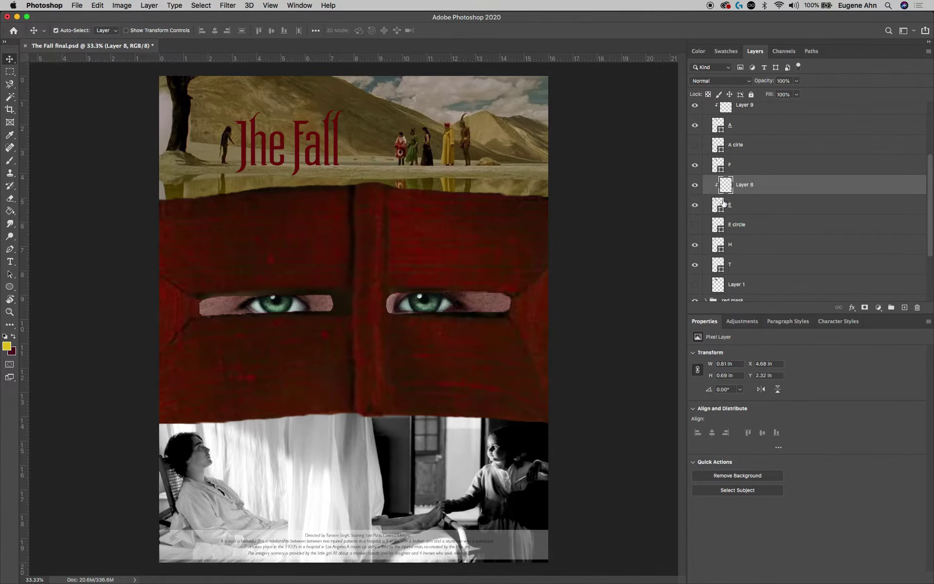
pyautogui.keyDown('super'); pyautogui.click(751, 208); pyautogui.keyUp('super')
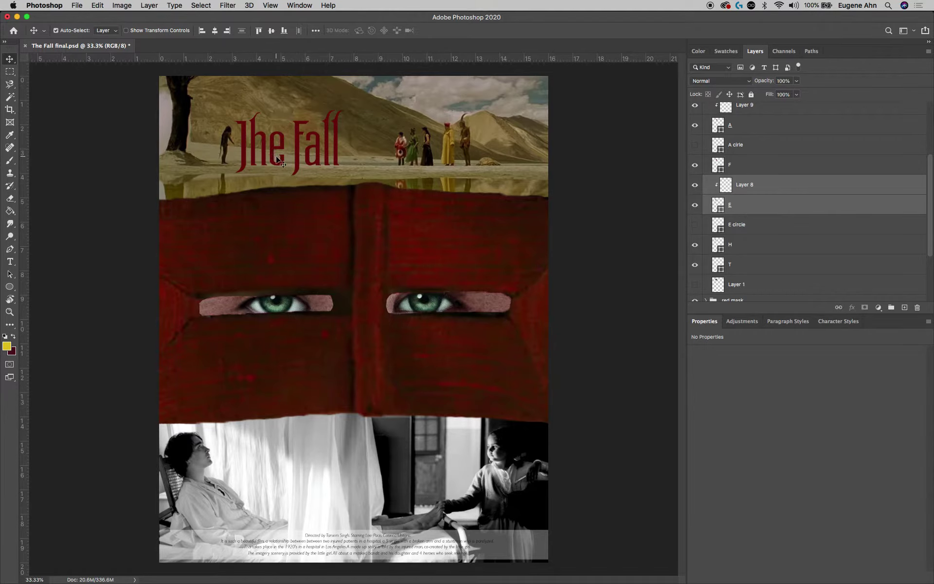
pyautogui.moveTo(277, 150); pyautogui.dragTo(377, 154)
pyautogui.moveTo(370, 140); pyautogui.dragTo(386, 144)
pyautogui.moveTo(382, 153); pyautogui.dragTo(276, 154)
pyautogui.press('super+c')
pyautogui.click(771, 185)
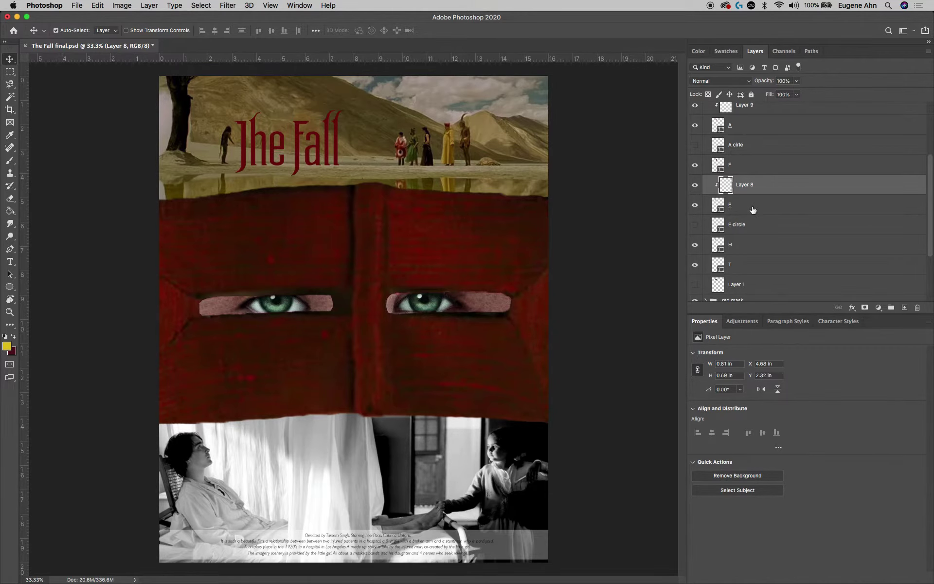
pyautogui.click(771, 213)
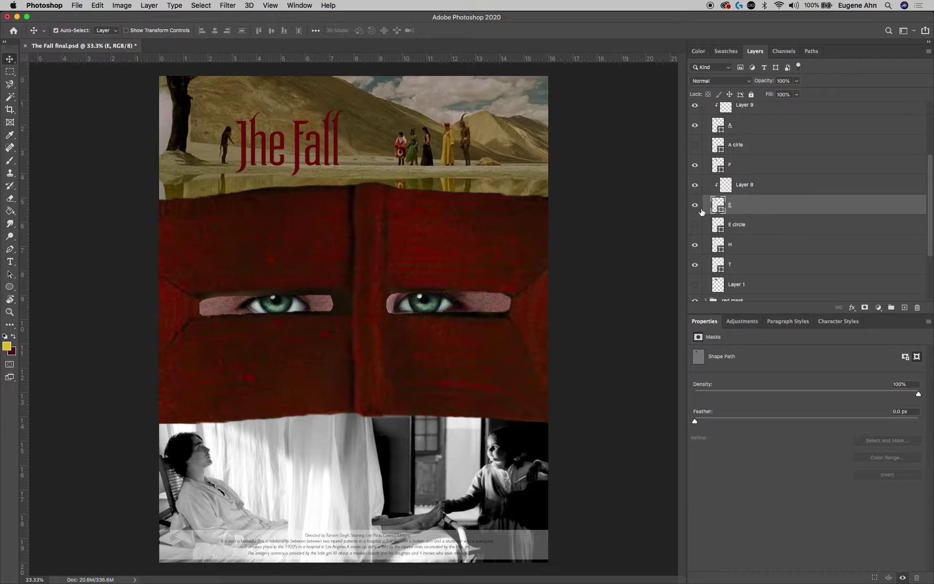
pyautogui.click(768, 189)
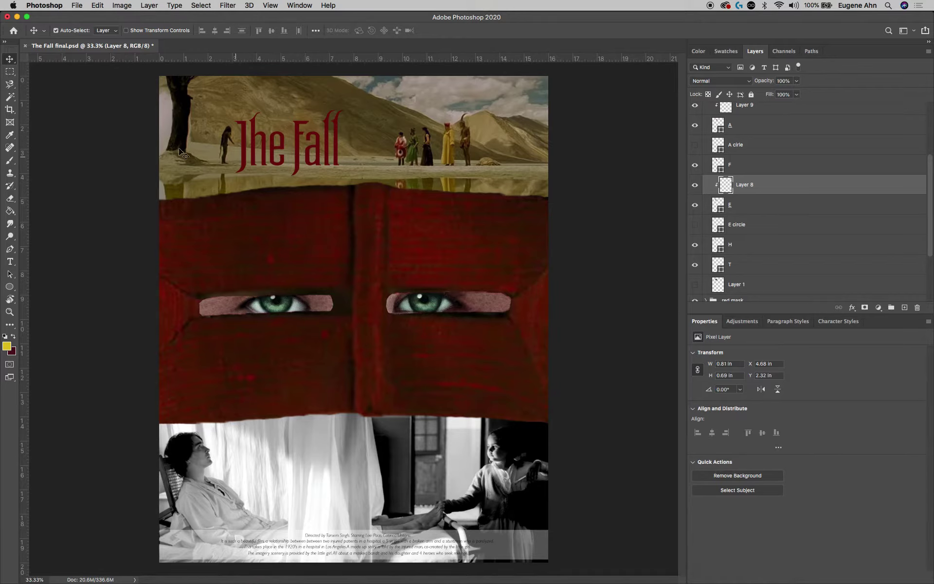
# Magic-wand select the counter inside the title's e, then choose the Magnetic Lasso
pyautogui.click(11, 98)
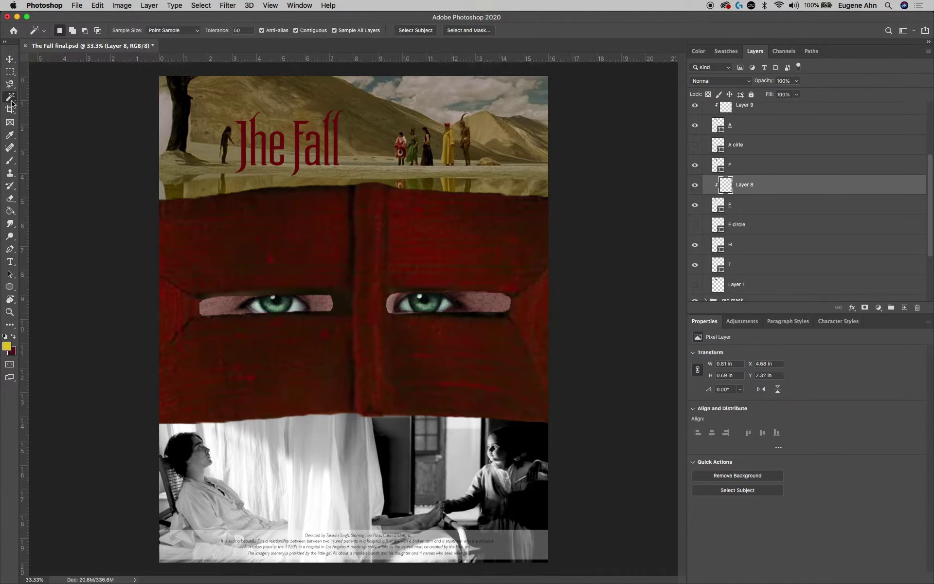
pyautogui.click(277, 140)
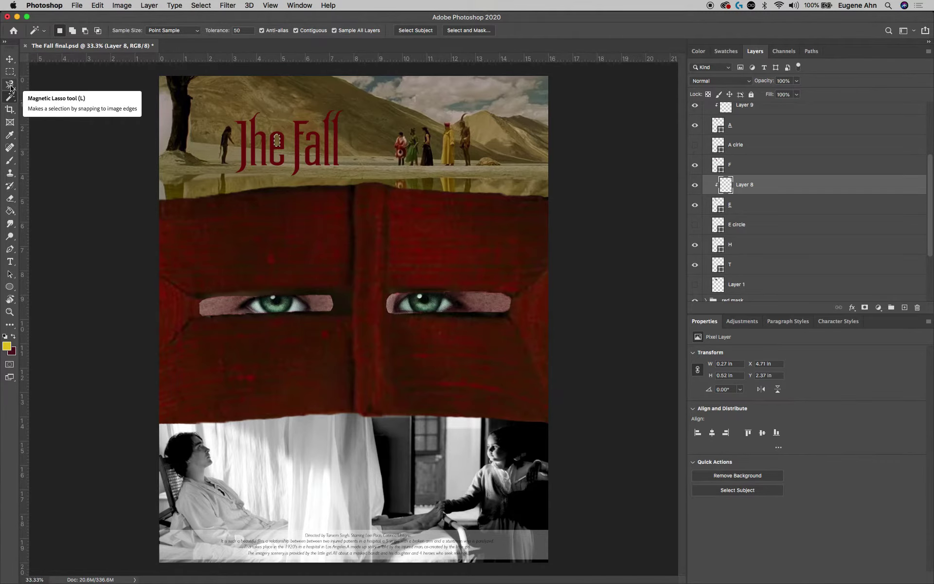
pyautogui.moveTo(12, 88)
pyautogui.mouseDown()
pyautogui.moveTo(67, 97)
pyautogui.moveTo(65, 88)
pyautogui.moveTo(69, 101)
pyautogui.moveTo(65, 91)
pyautogui.moveTo(236, 127)
pyautogui.moveTo(475, 208)
pyautogui.moveTo(463, 208)
pyautogui.mouseUp()
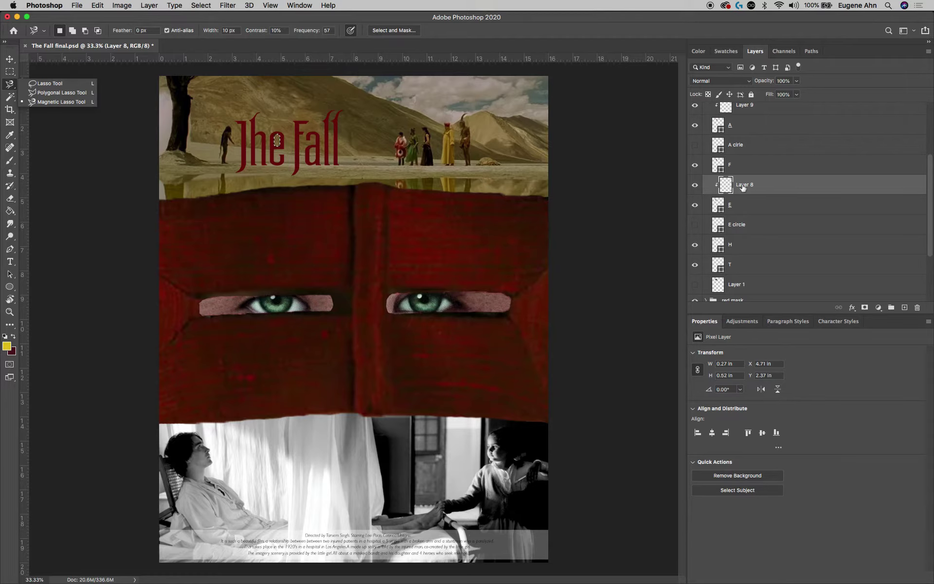
# Add a layer mask to the E letter layer, then undo it as it hid the whole E
pyautogui.click(754, 208)
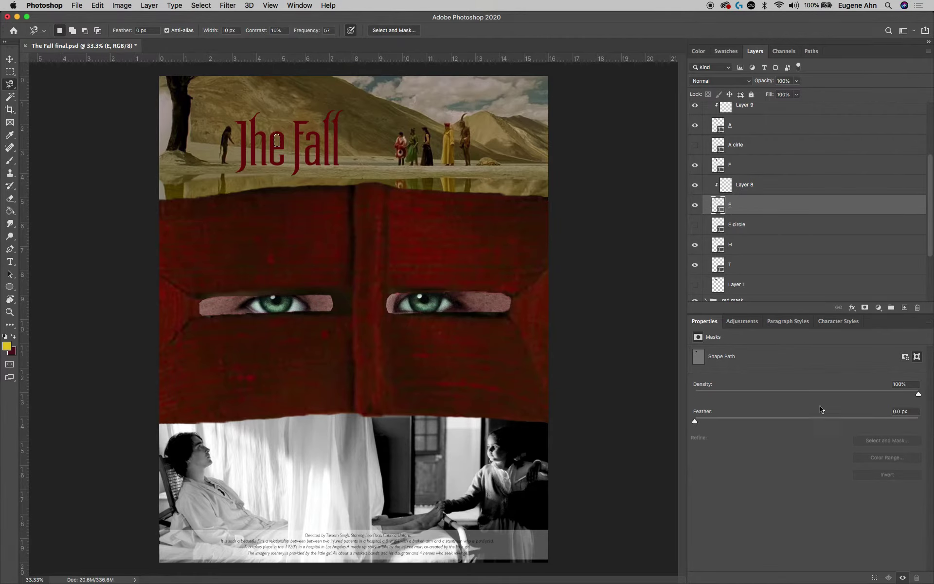
pyautogui.click(865, 308)
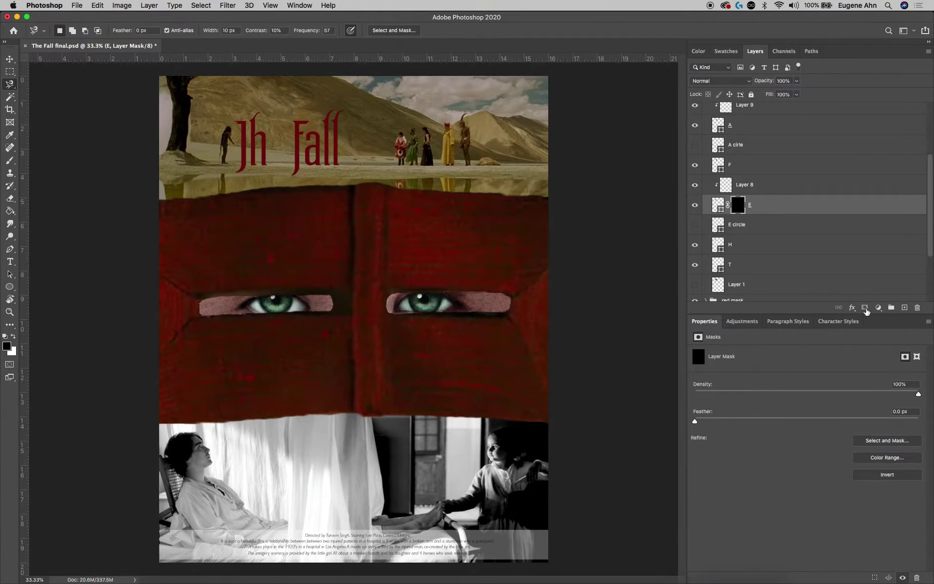
pyautogui.press('super+z')
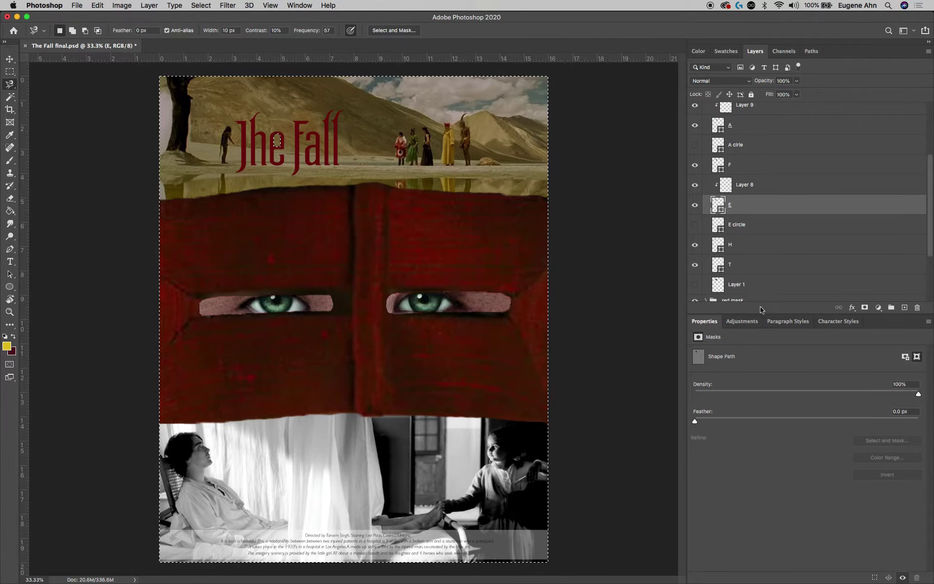
# Hide Layer 8 and add a mask to layer E that cuts out the e's hole
pyautogui.click(696, 186)
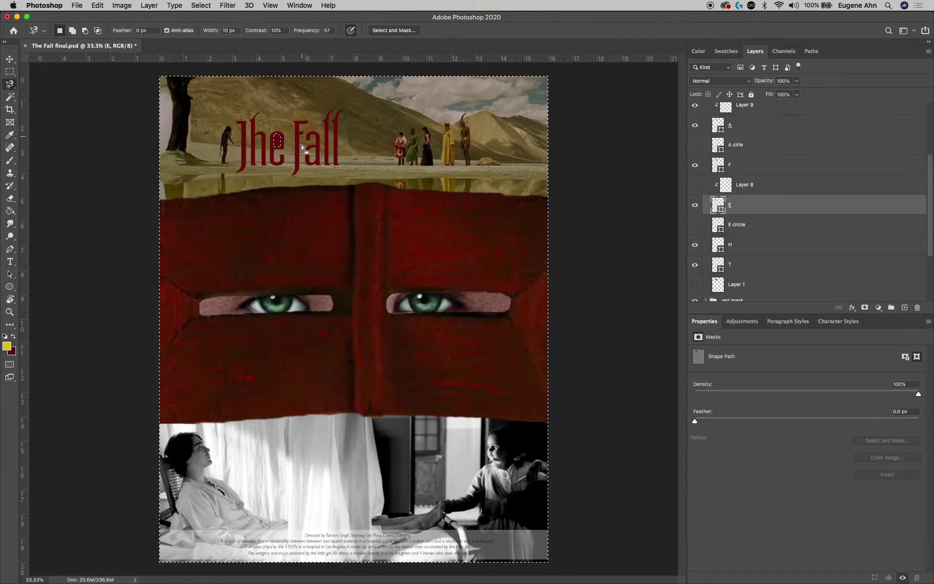
pyautogui.click(865, 308)
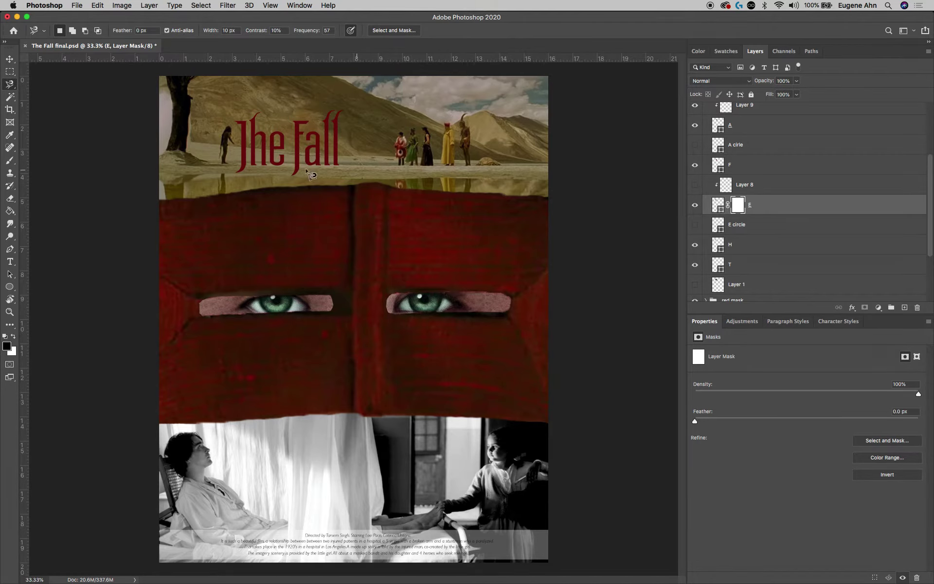
pyautogui.click(10, 58)
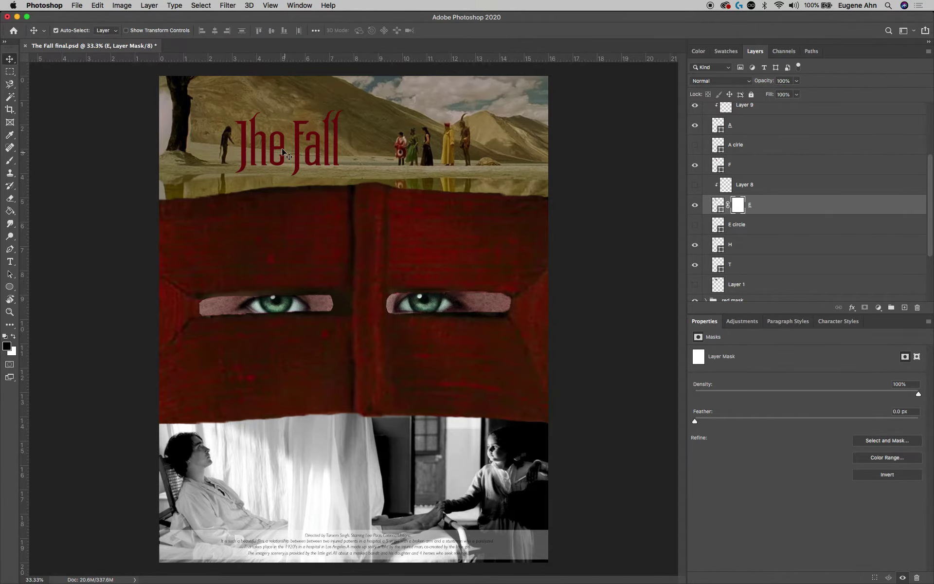
pyautogui.moveTo(273, 148); pyautogui.dragTo(372, 134)
pyautogui.moveTo(373, 130); pyautogui.dragTo(276, 148)
# Check layer A and Layer 9 by toggling their visibility, then select Layer 9
pyautogui.scroll(-2, 745, 278)
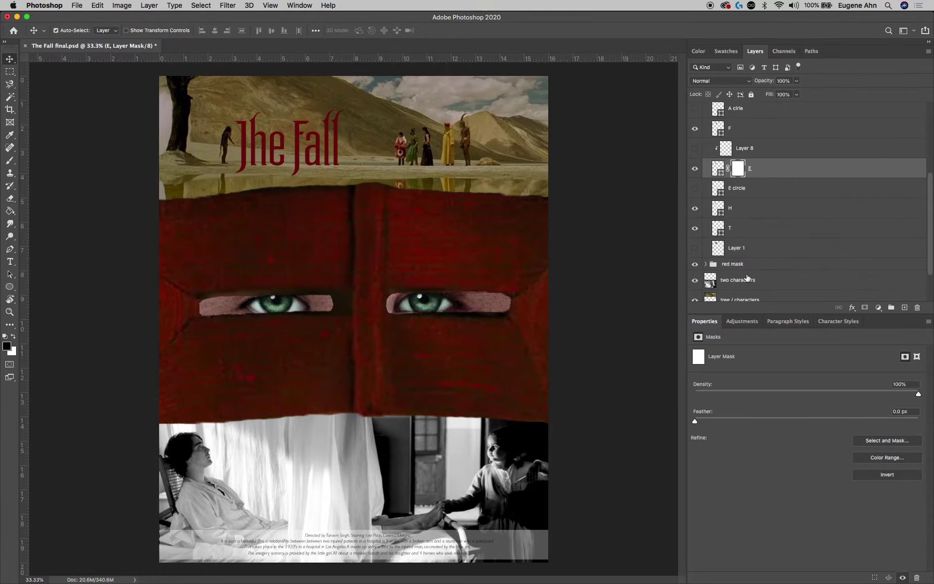
pyautogui.scroll(3, 749, 219)
pyautogui.click(749, 157)
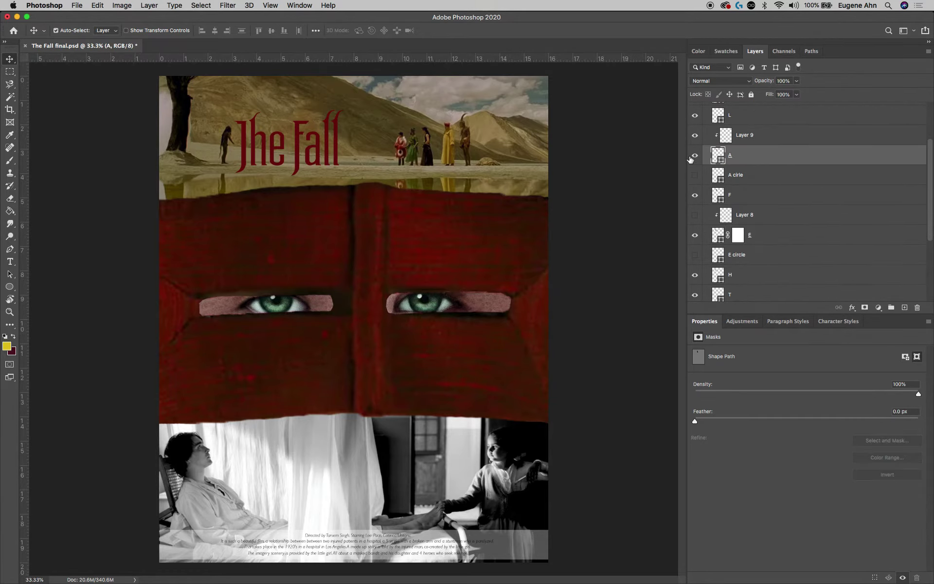
pyautogui.click(693, 156)
pyautogui.click(692, 155)
pyautogui.click(695, 136)
pyautogui.click(694, 136)
pyautogui.click(764, 136)
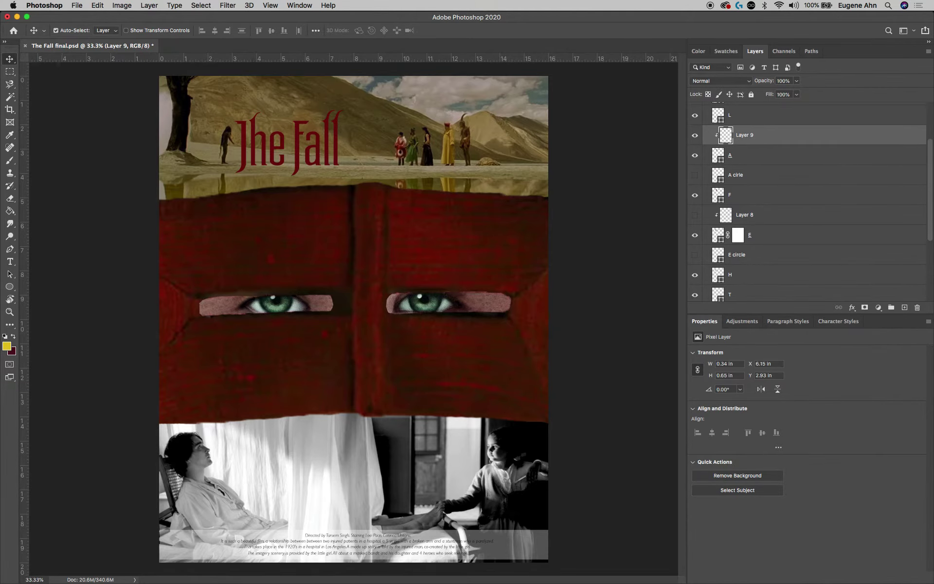
# Magic-wand select the hole inside the a of Fall and hide Layer 9
pyautogui.click(10, 96)
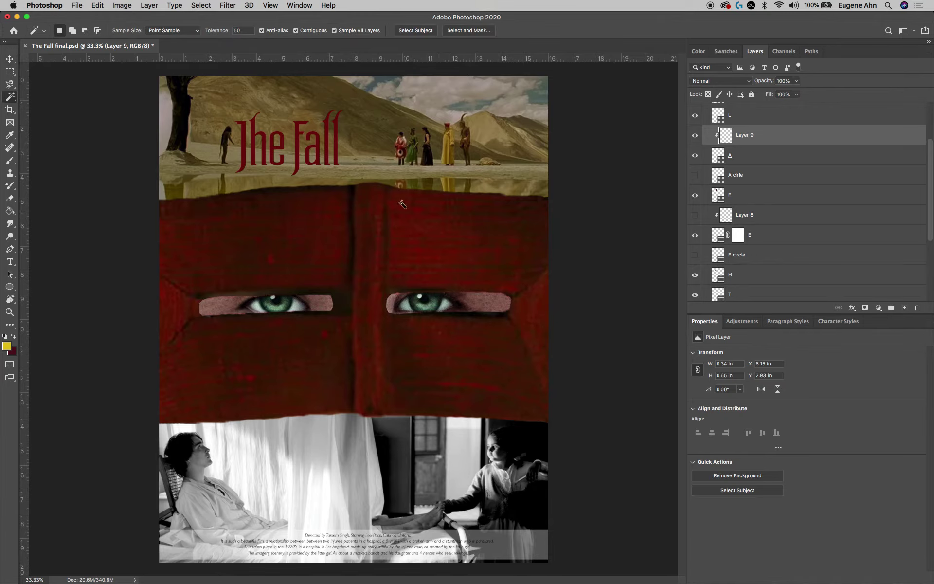
pyautogui.click(314, 155)
pyautogui.click(694, 135)
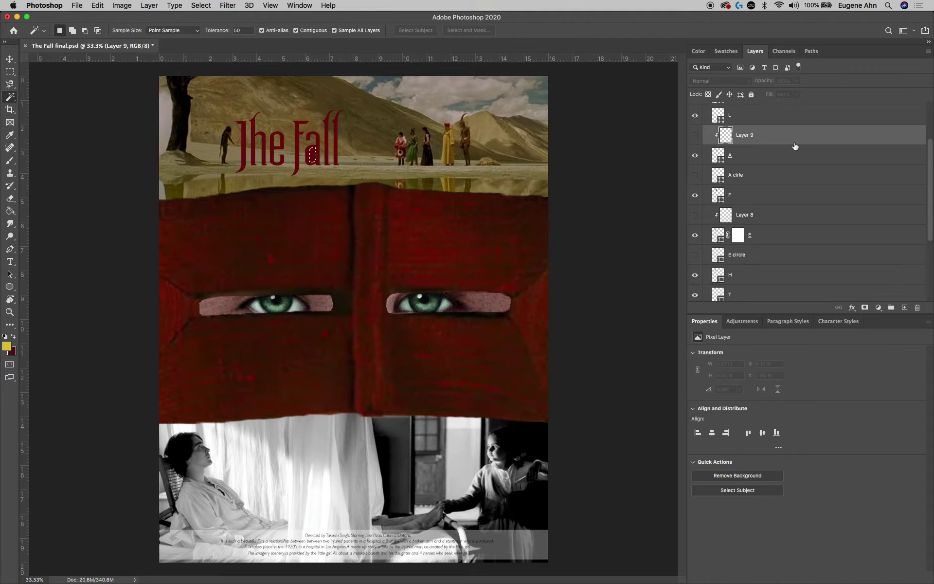
# Invert the selection and add a mask to layer A that cuts out the a's hole
pyautogui.press('super+shift+i')
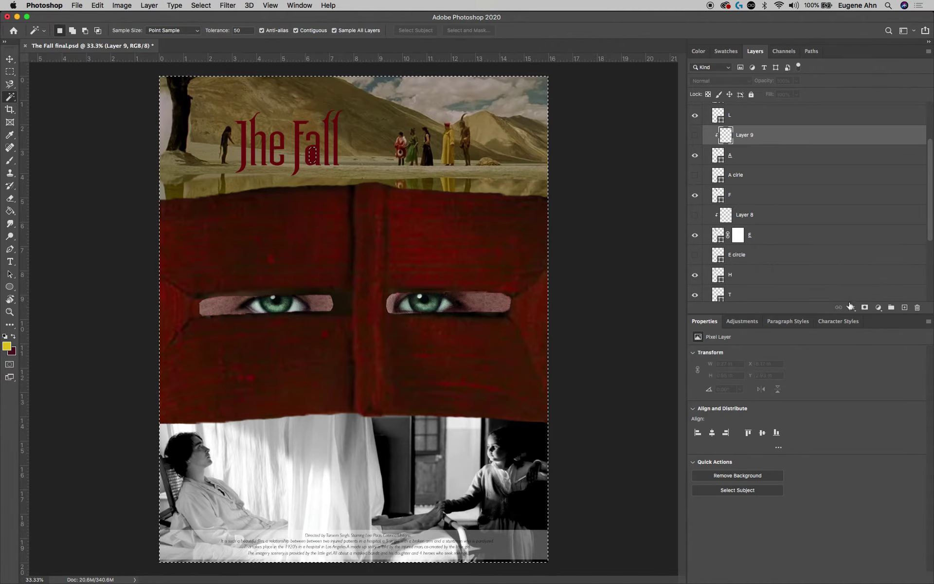
pyautogui.click(759, 157)
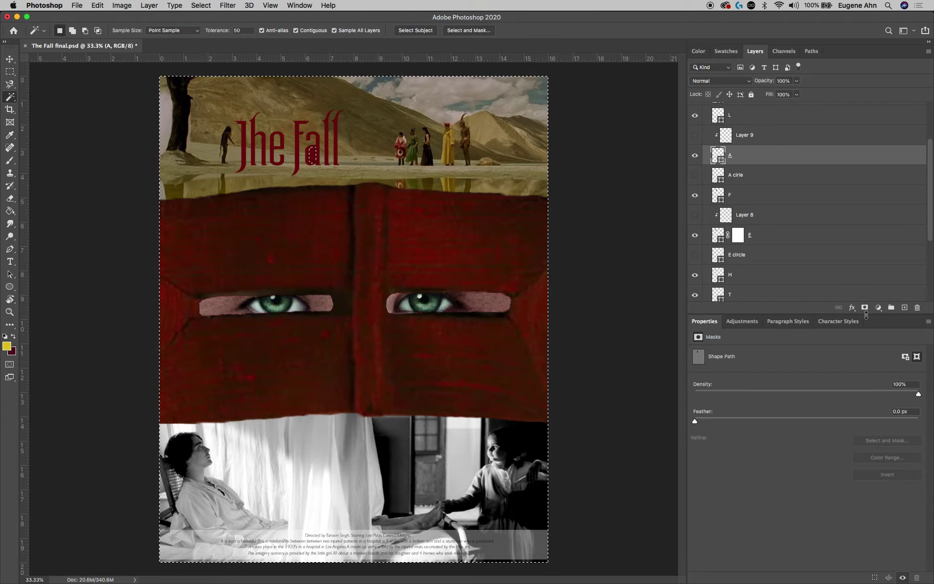
pyautogui.click(906, 358)
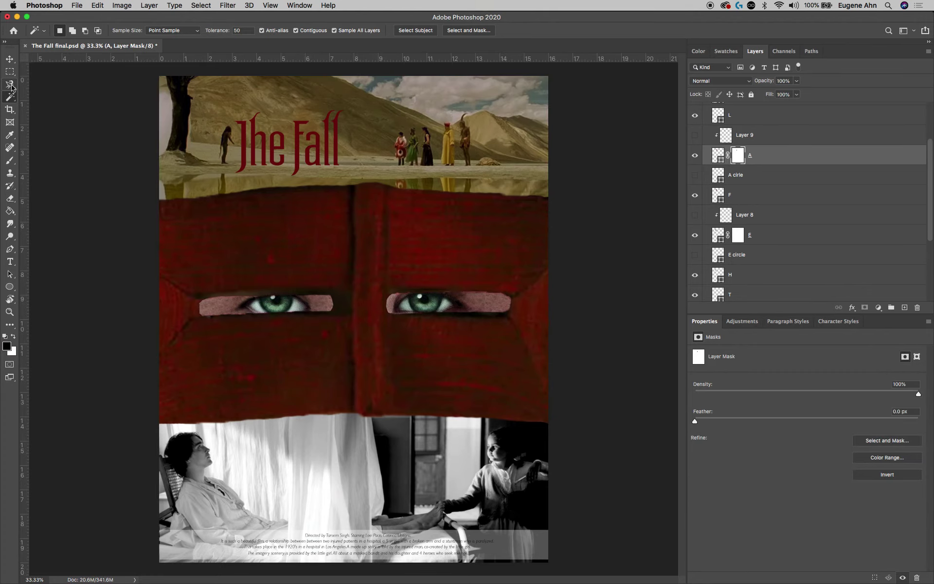
# Test-drag the A letter with its hole twice using the Move tool, undoing each move
pyautogui.click(10, 59)
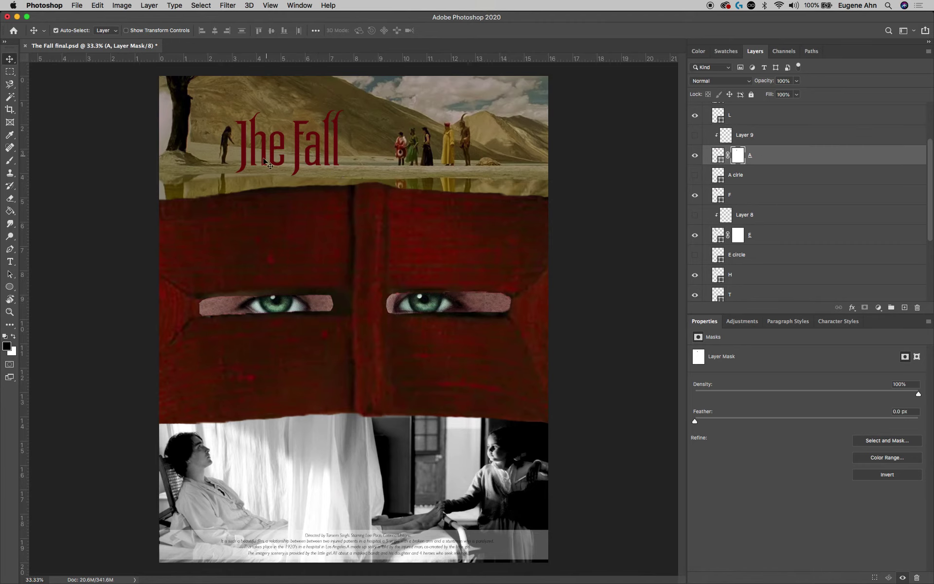
pyautogui.moveTo(318, 165)
pyautogui.mouseDown()
pyautogui.moveTo(334, 167)
pyautogui.moveTo(316, 163)
pyautogui.mouseUp()
pyautogui.press('super+z')
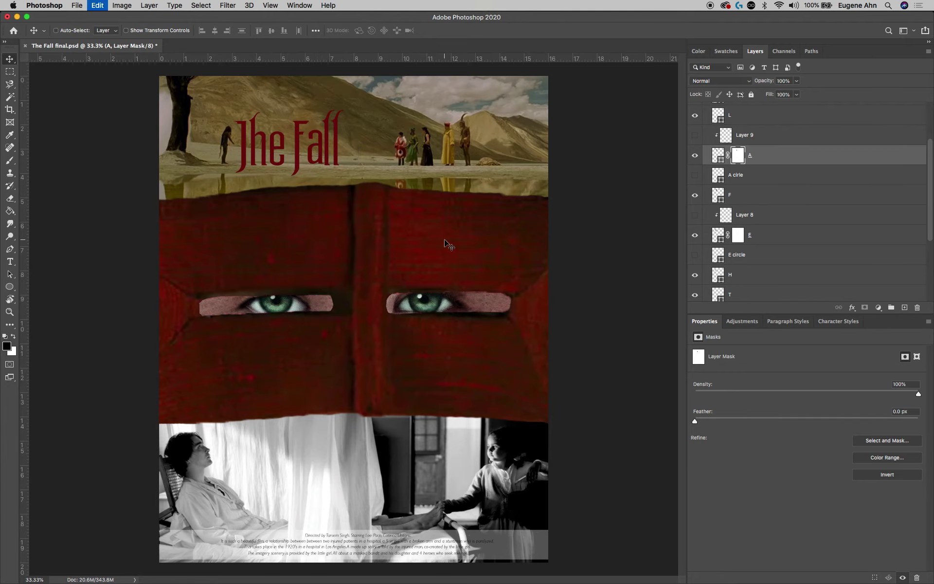
pyautogui.scroll(3, 834, 232)
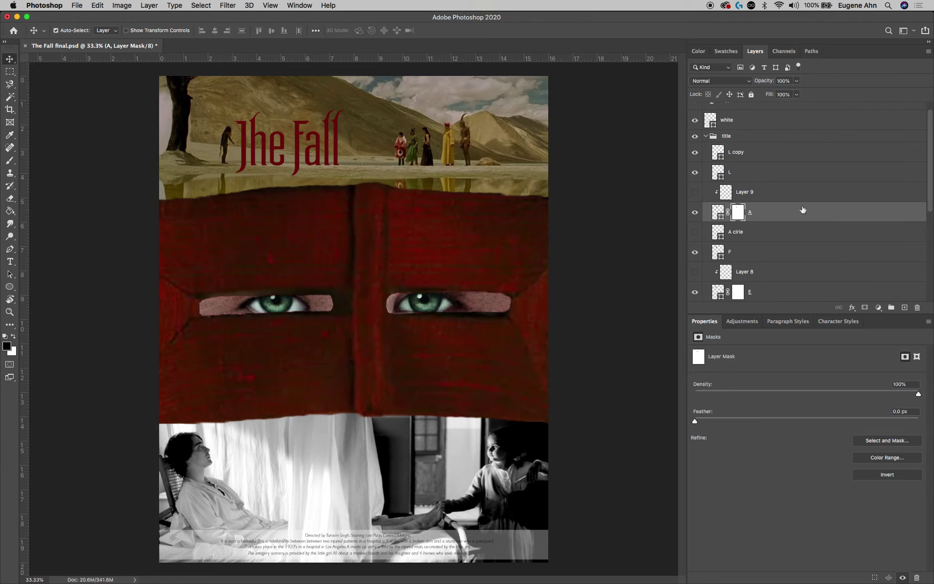
pyautogui.click(753, 139)
pyautogui.moveTo(320, 170); pyautogui.dragTo(353, 159)
pyautogui.press('super+z')
# Select the title group, turn off Auto-Select, and view its distances to surrounding content
pyautogui.click(777, 136)
pyautogui.click(56, 30)
pyautogui.press('super')
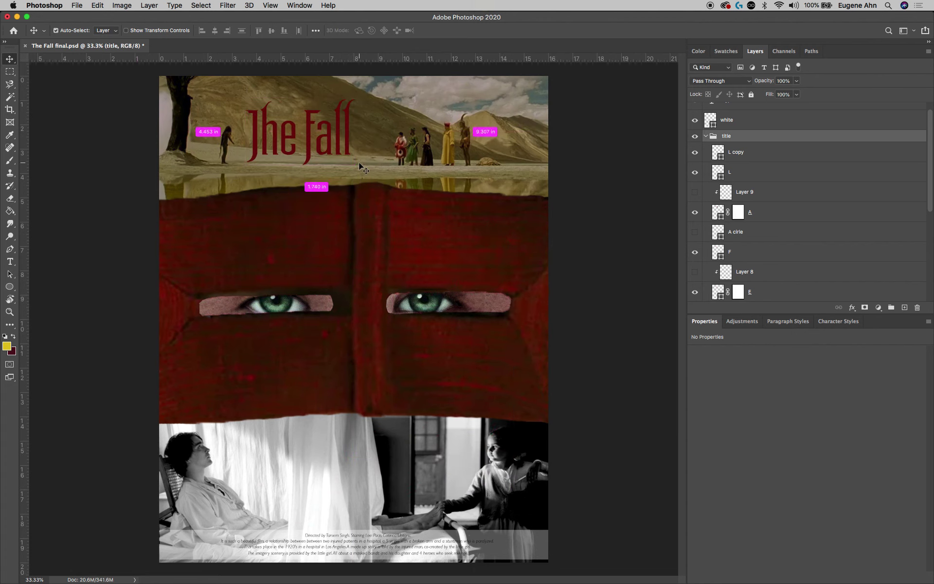